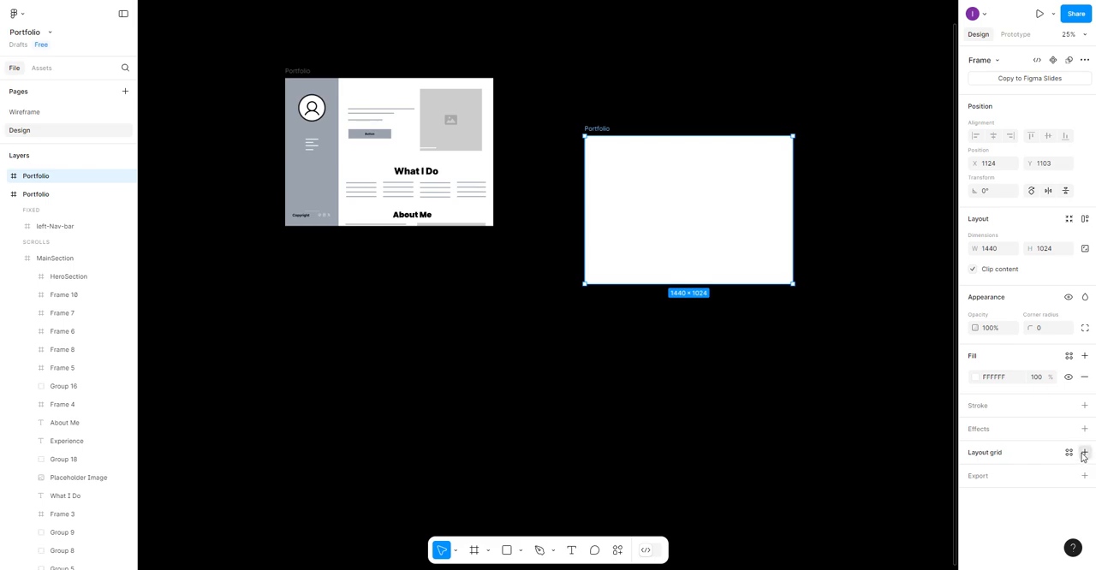
- Add a layout grid of 8 columns with a margin of 40 to the empty Portfolio frame
click(1084, 452)
click(1003, 474)
click(1004, 486)
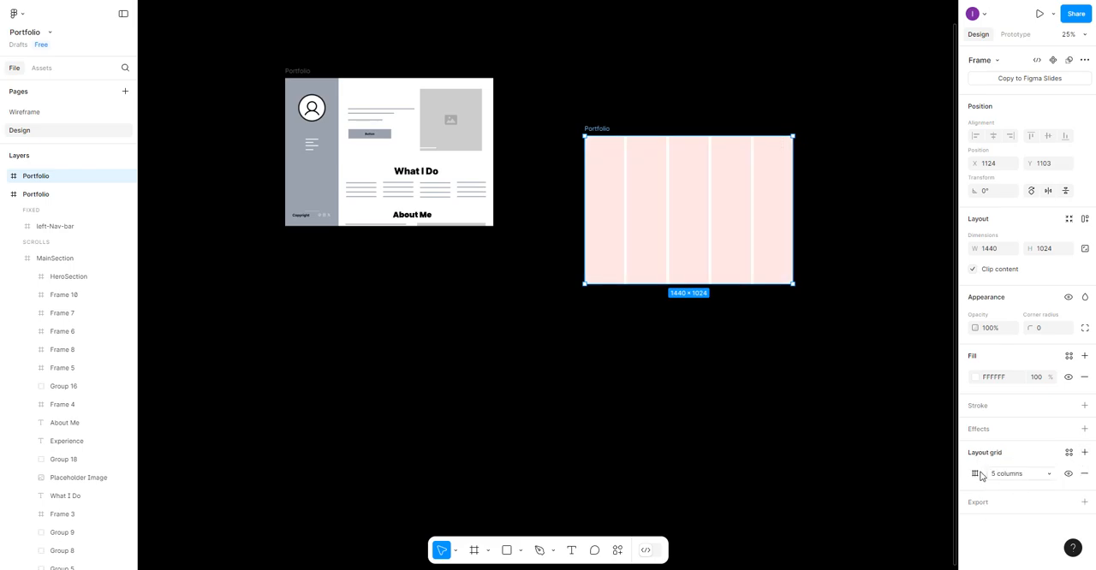
click(974, 473)
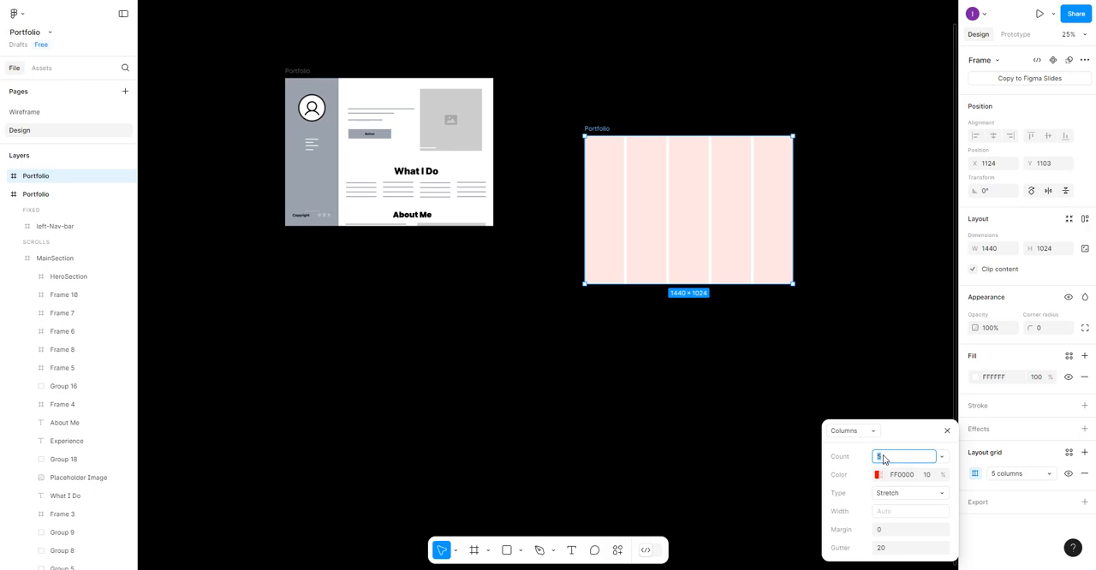
click(889, 532)
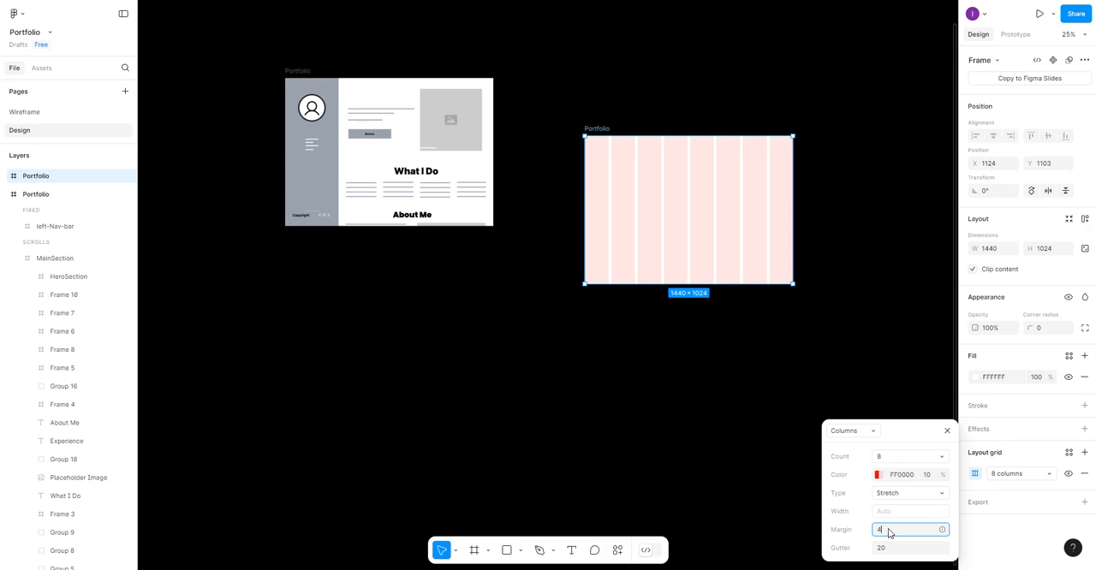
click(671, 226)
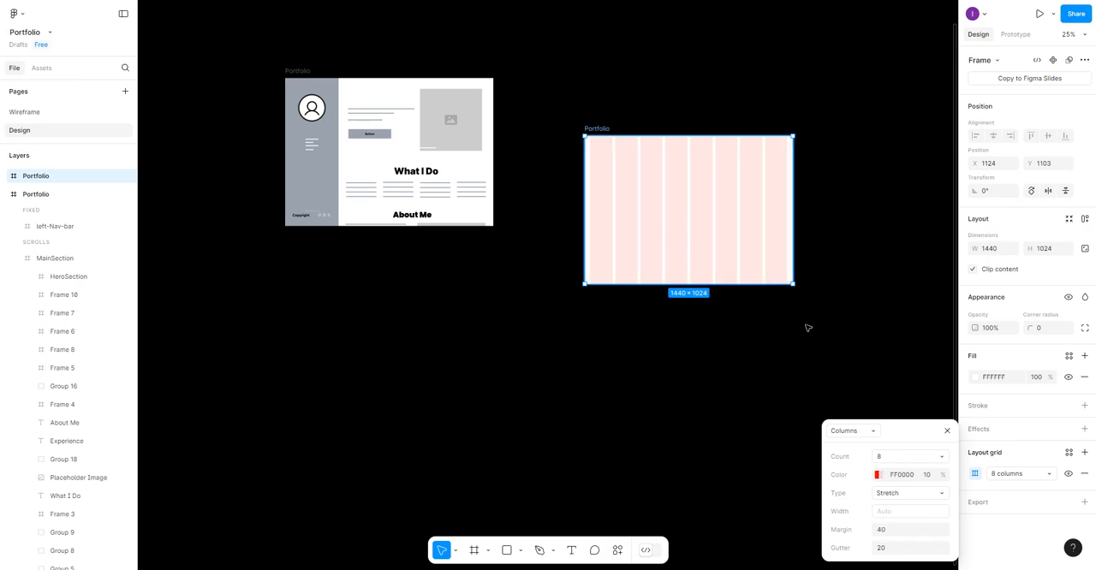
- Save the Portfolio frame's column grid as a grid style named 8-columns
click(1068, 453)
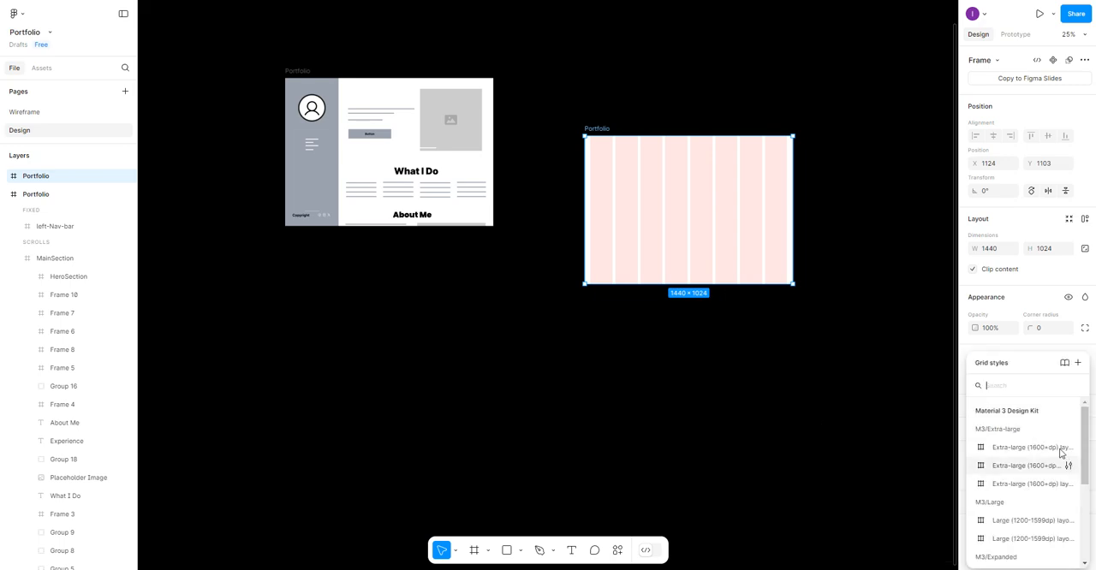
click(1077, 363)
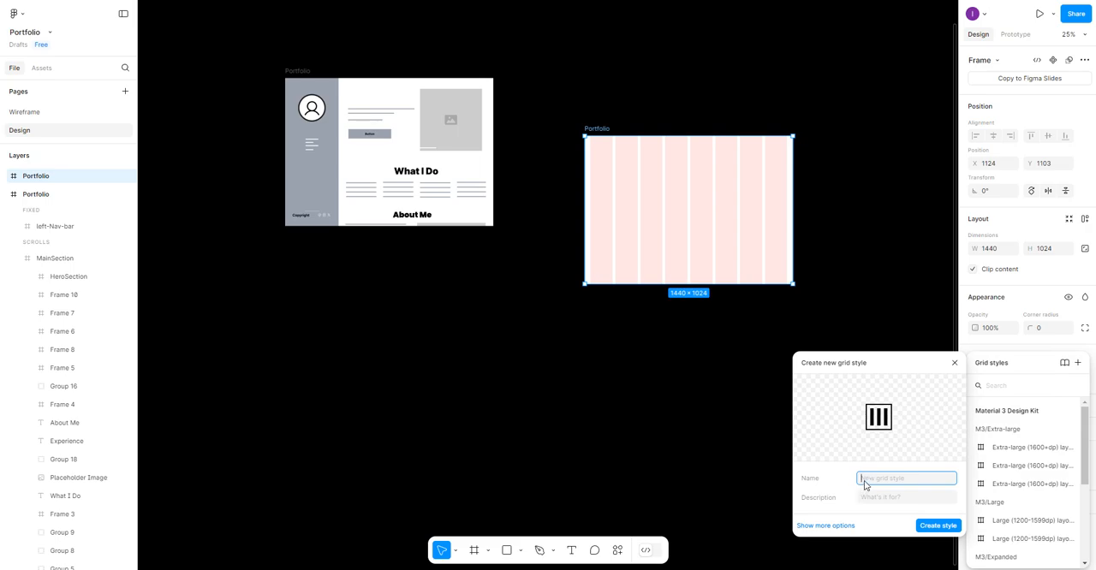
text(8-columns)
click(938, 525)
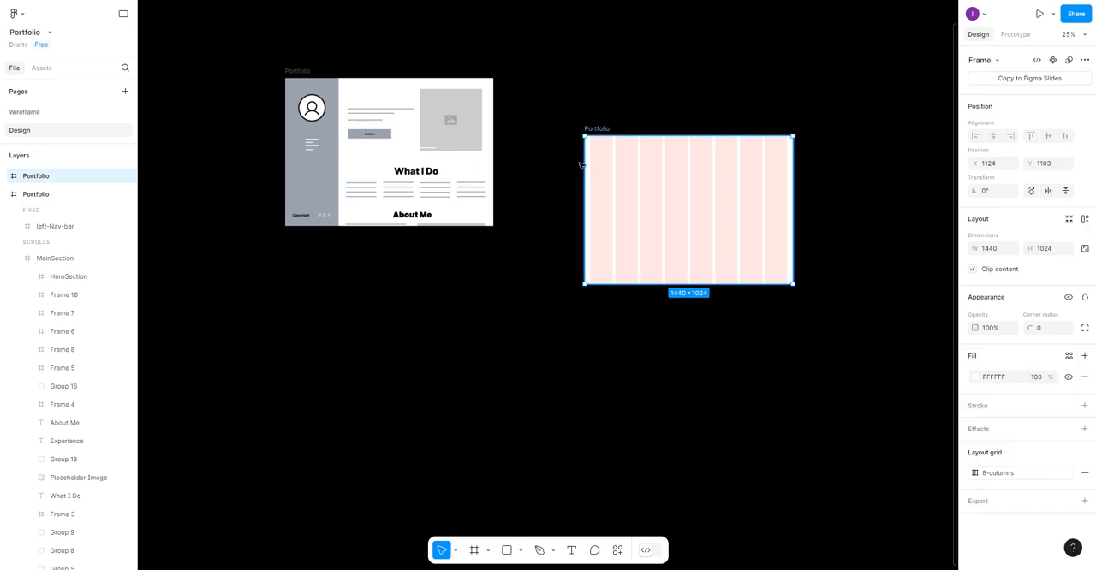
- Move the gridded Portfolio frame up beside the wireframe and pull MainSection out of the wireframe's Portfolio frame
drag(622, 159, 611, 117)
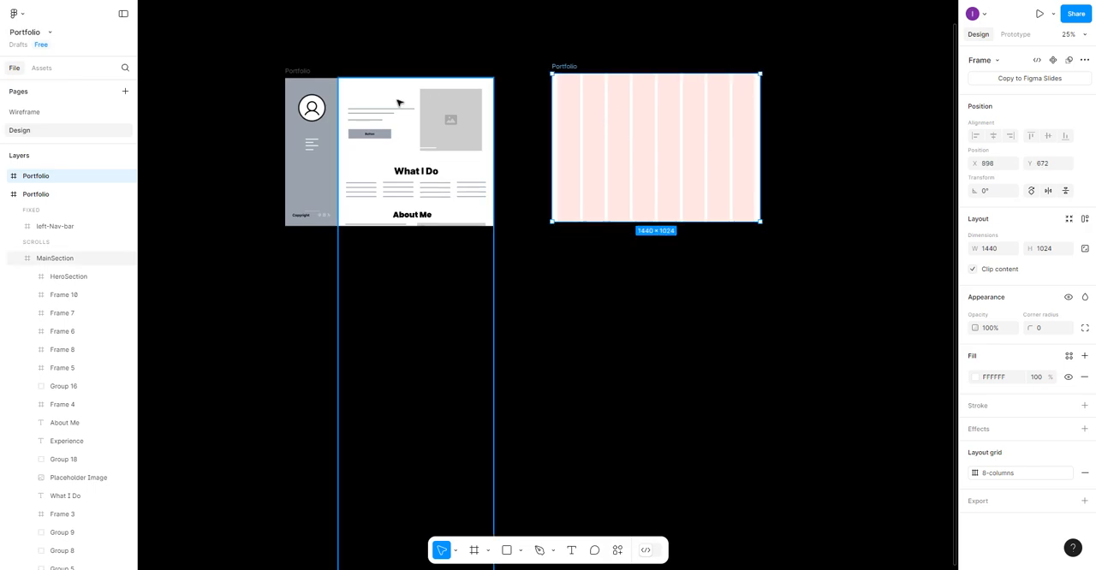
click(399, 103)
drag(399, 104, 346, 256)
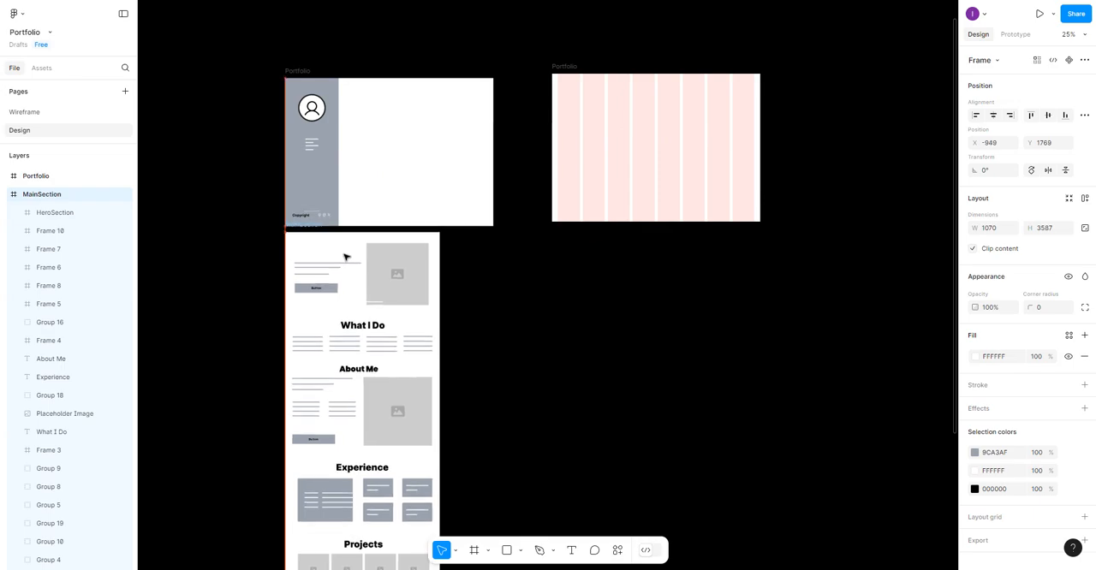
- Arrange the wireframe's Portfolio frame and MainSection side by side with level top edges, before the gridded frame
scroll(345, 256, down, 3)
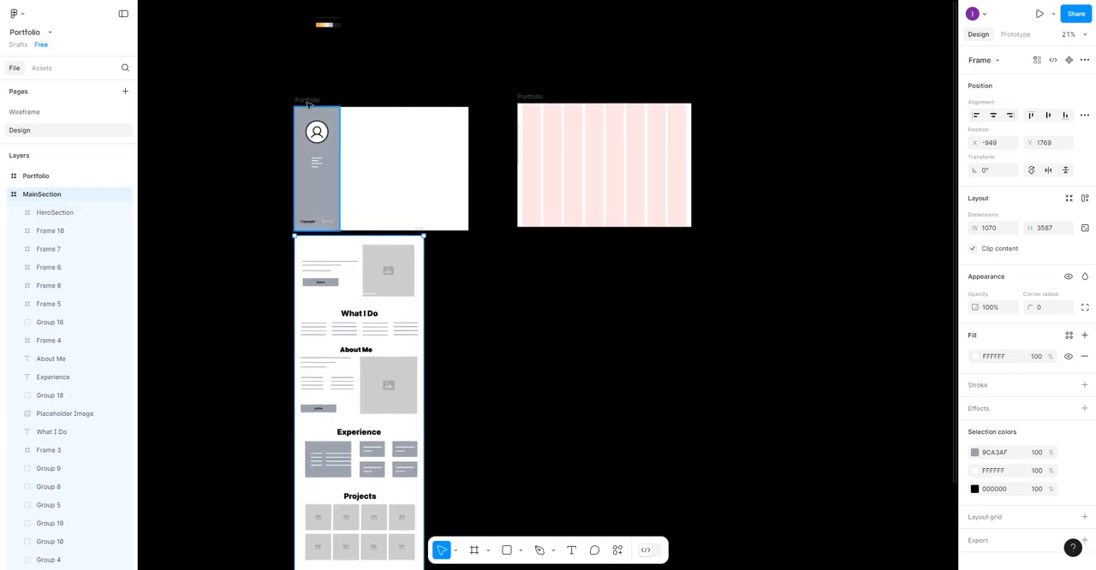
drag(308, 103, 158, 101)
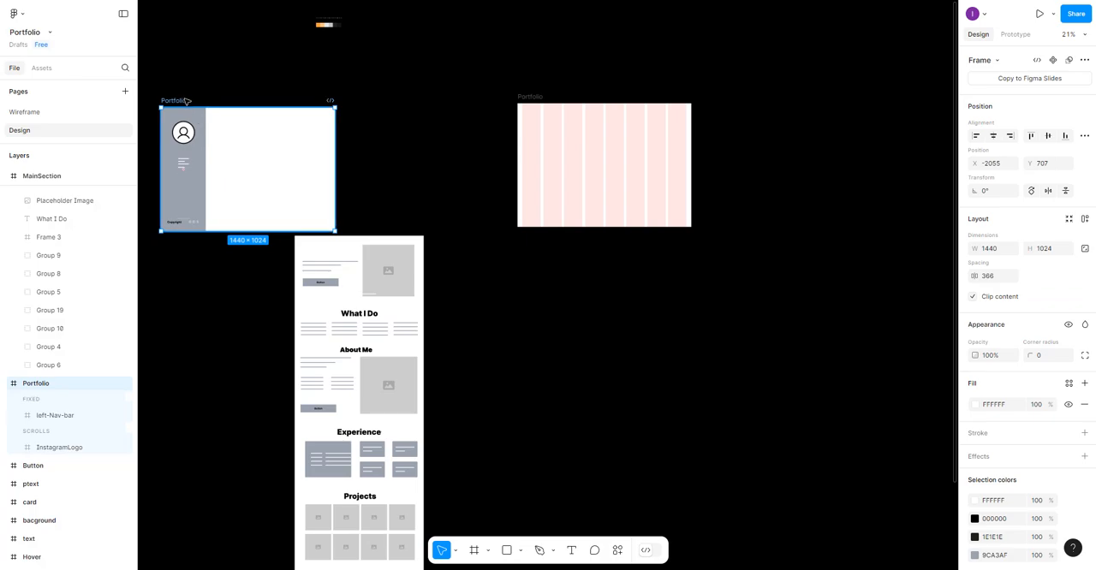
drag(183, 93, 179, 80)
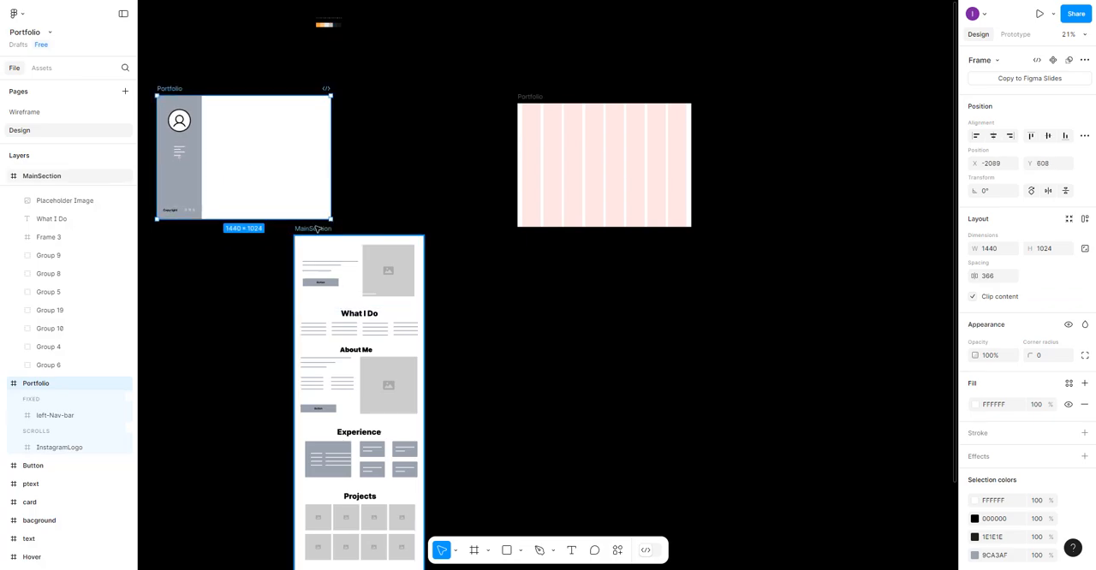
drag(325, 230, 371, 90)
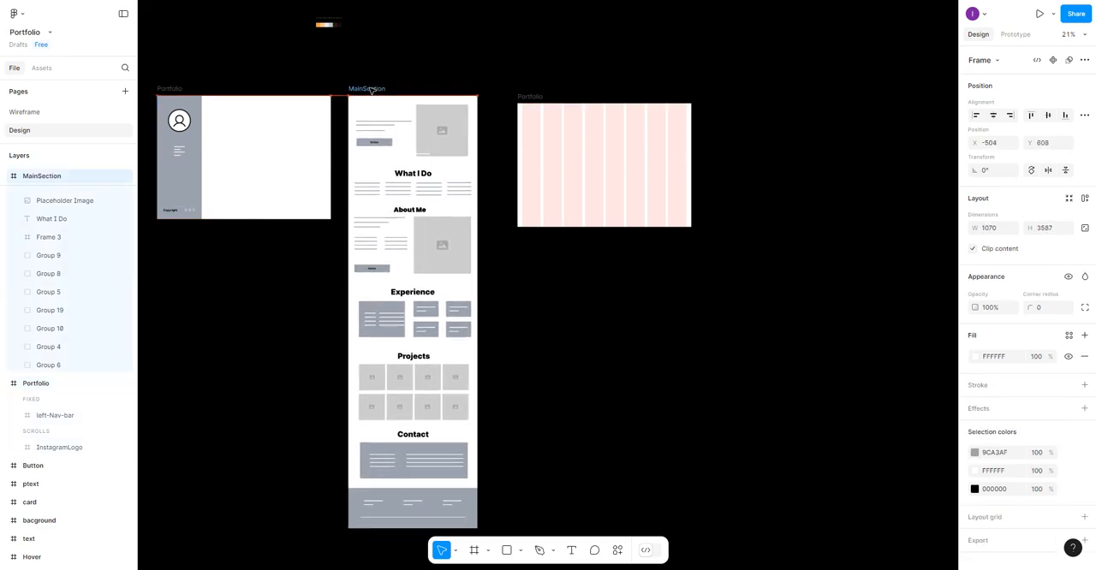
- Draw a frame about 199 × 1024 beside the gridded Portfolio frame and set its width to 370, matching the wireframe's left-Nav-bar
click(643, 186)
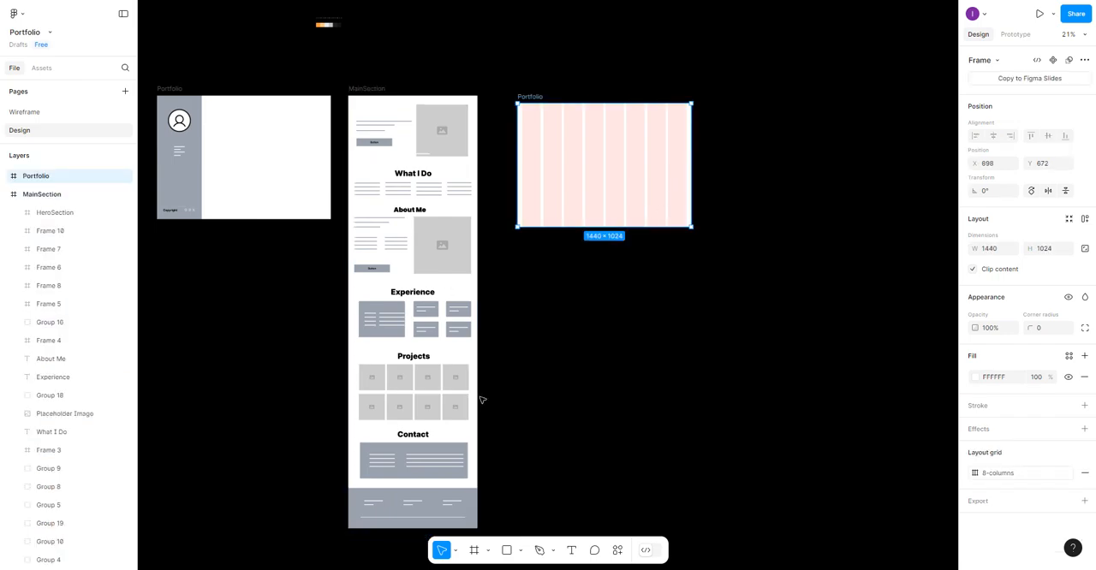
click(179, 171)
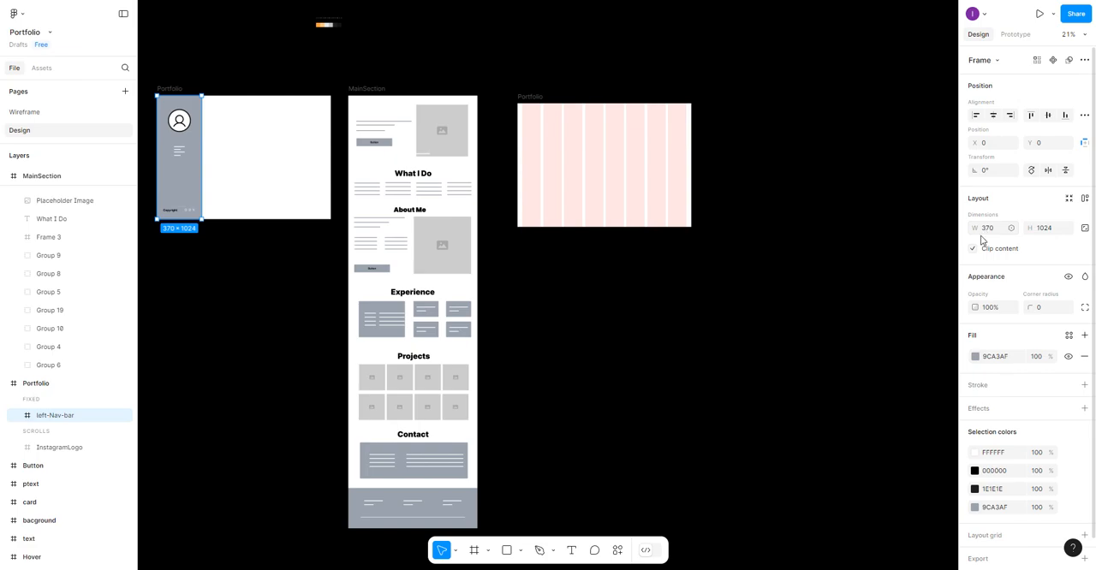
click(476, 551)
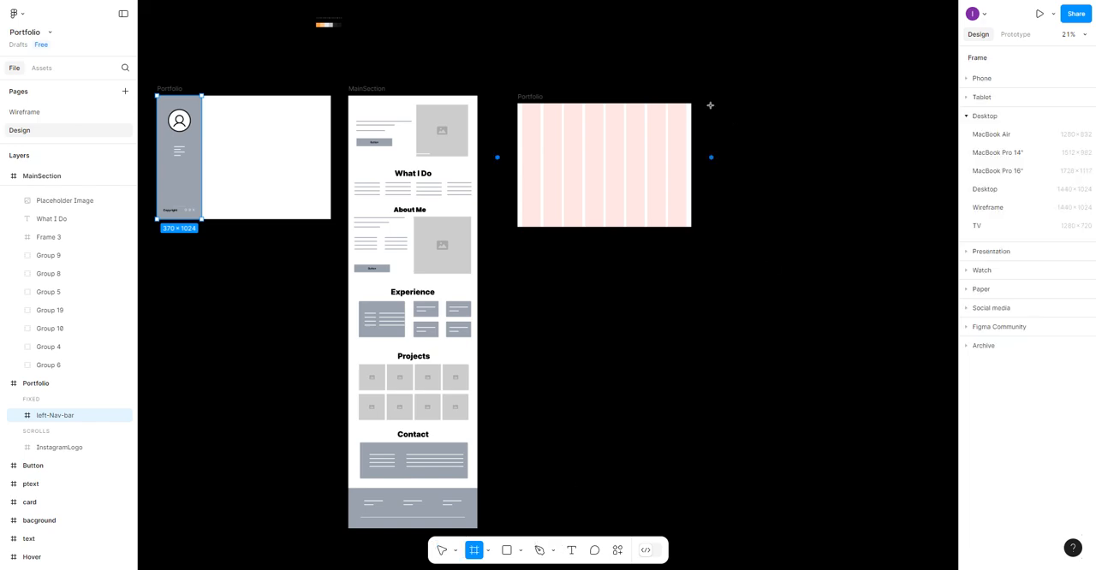
drag(710, 104, 734, 227)
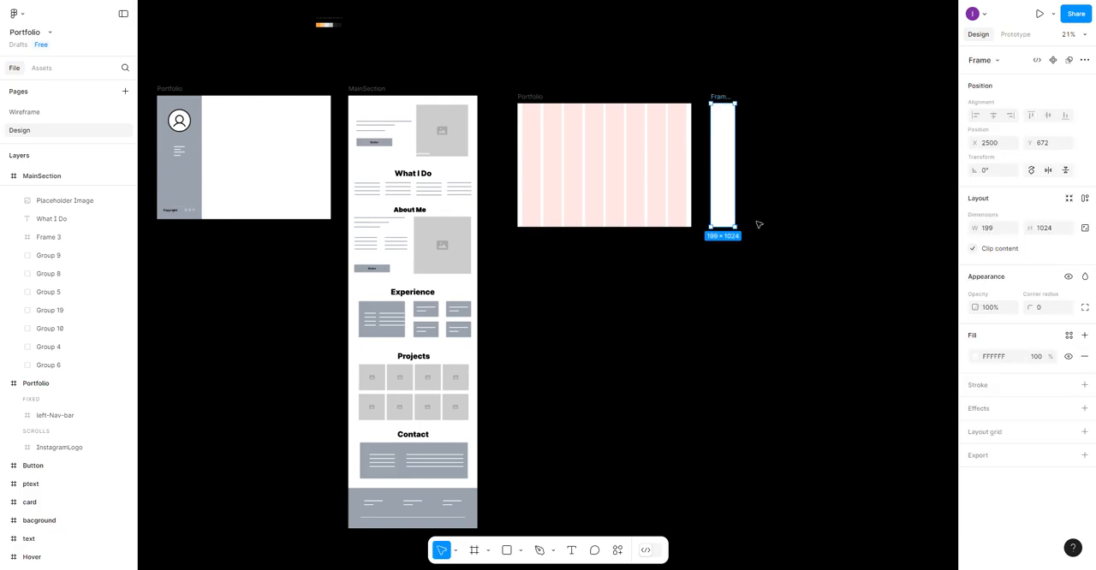
click(644, 188)
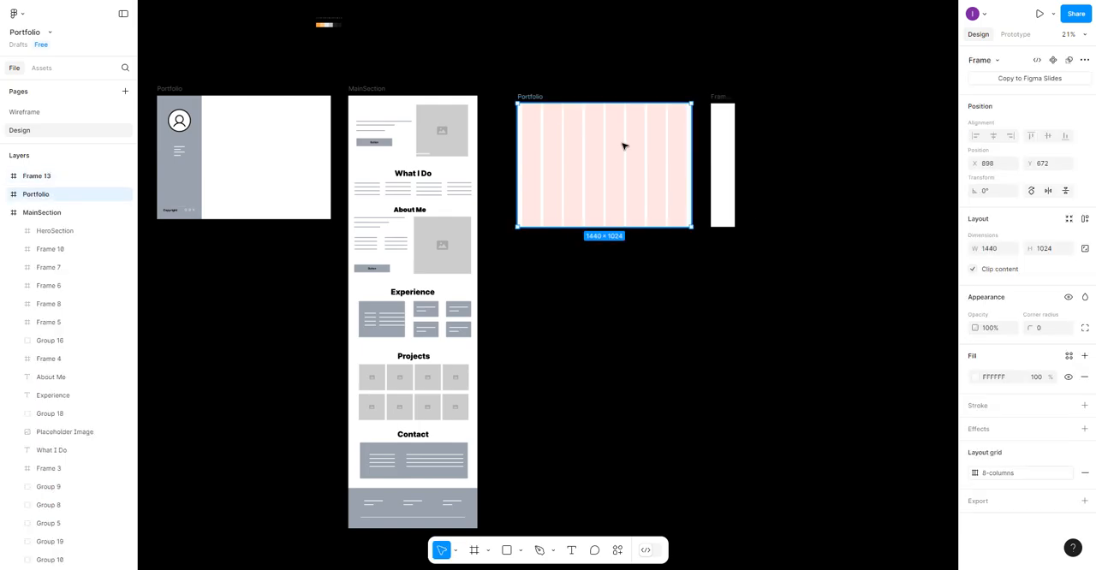
click(715, 150)
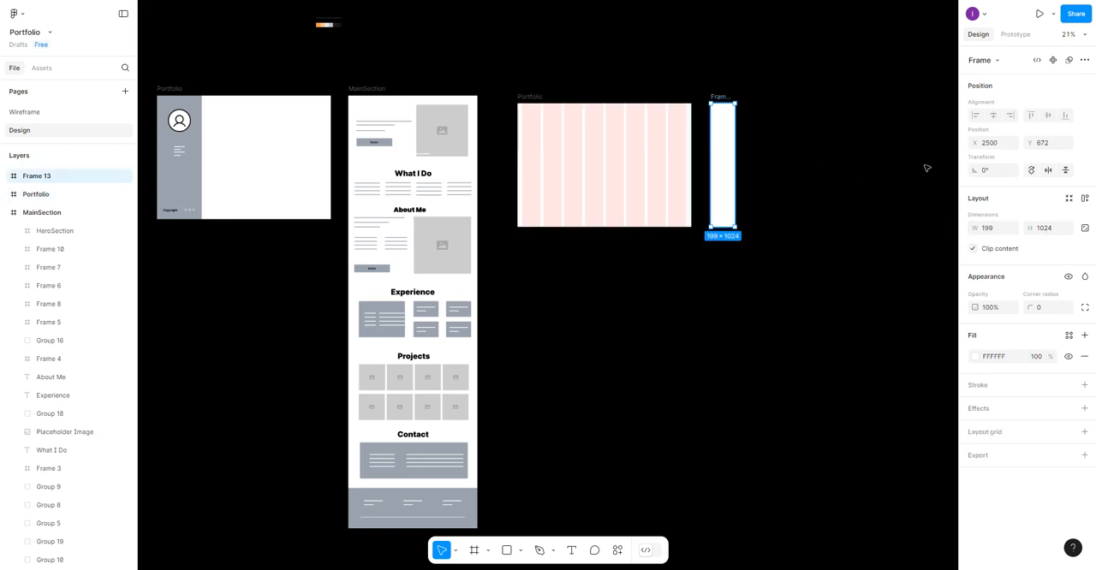
click(996, 231)
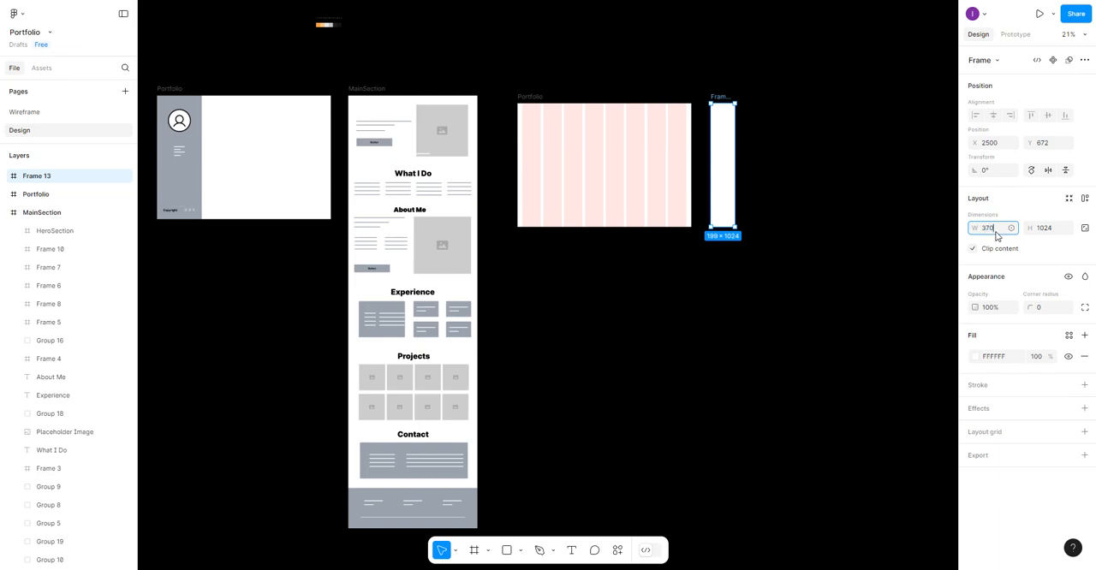
click(719, 151)
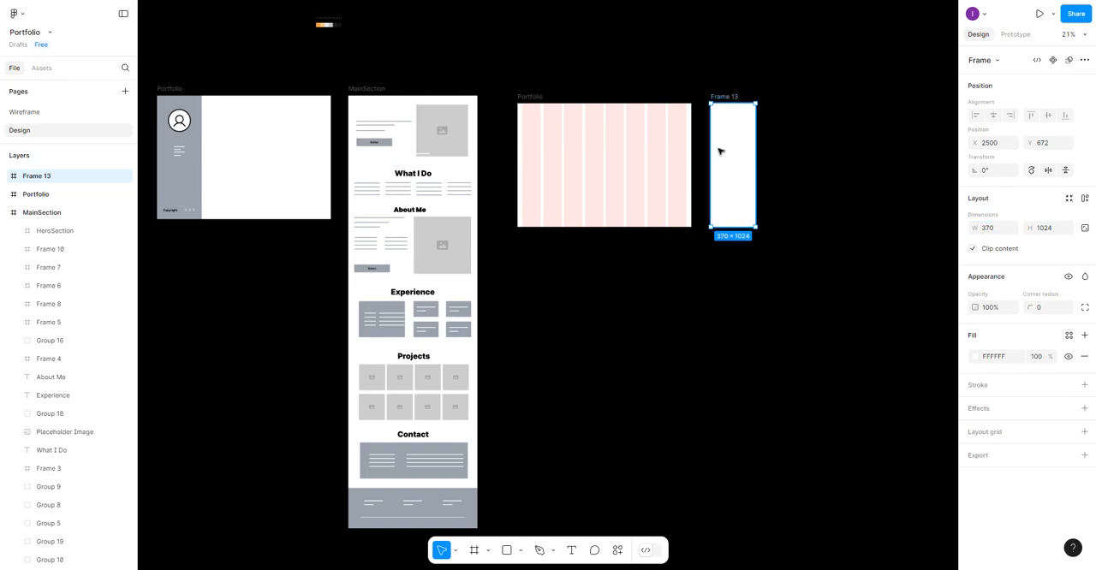
- Rename the new 370-wide frame Navbar
double_click(727, 97)
text(Navba)
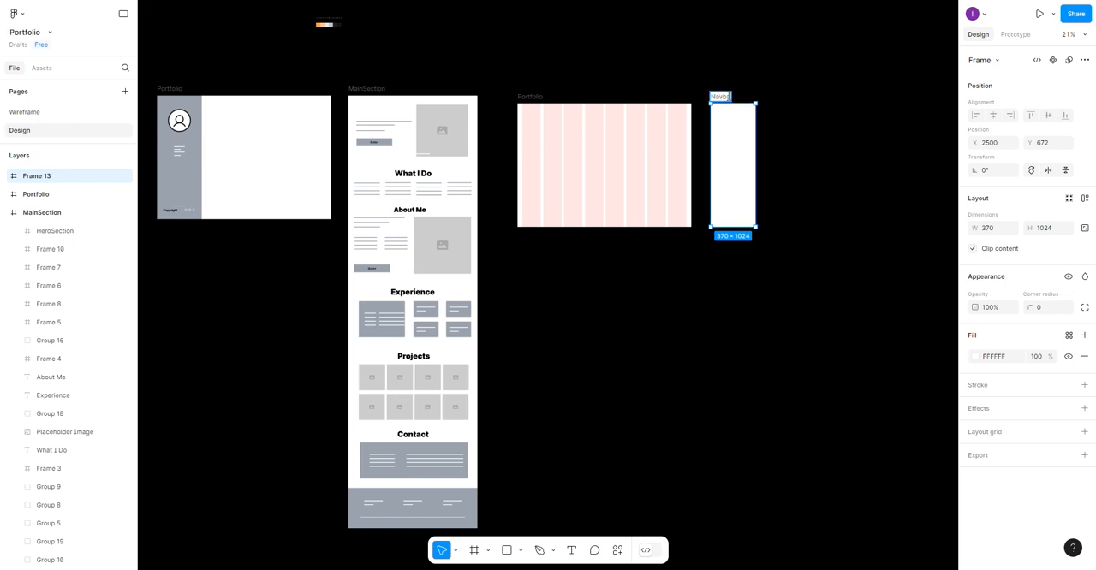
text(r)
click(793, 135)
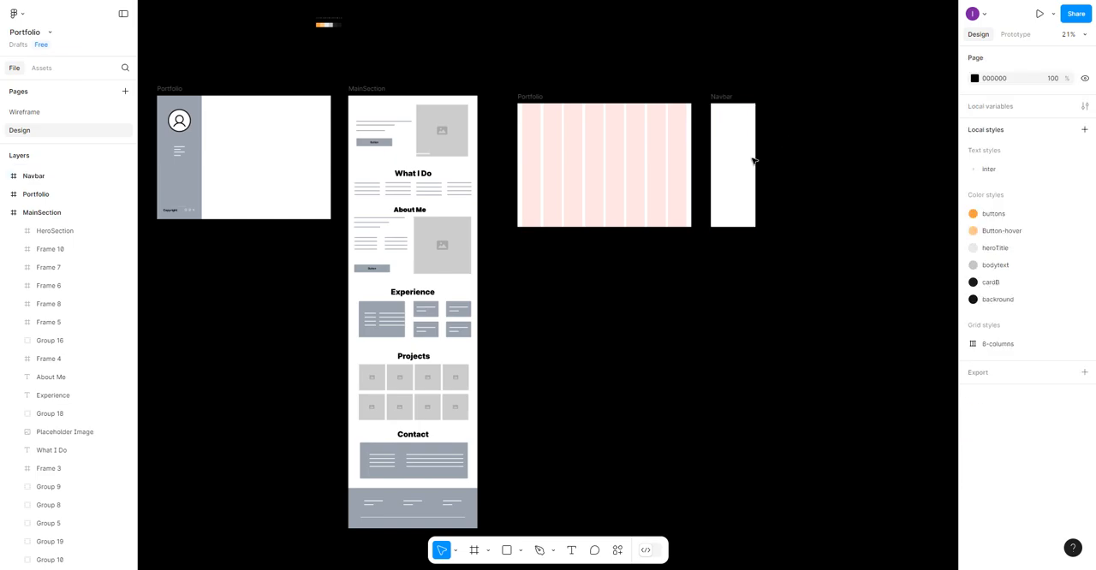
- Apply the cardB color style as the Navbar frame's fill
click(750, 162)
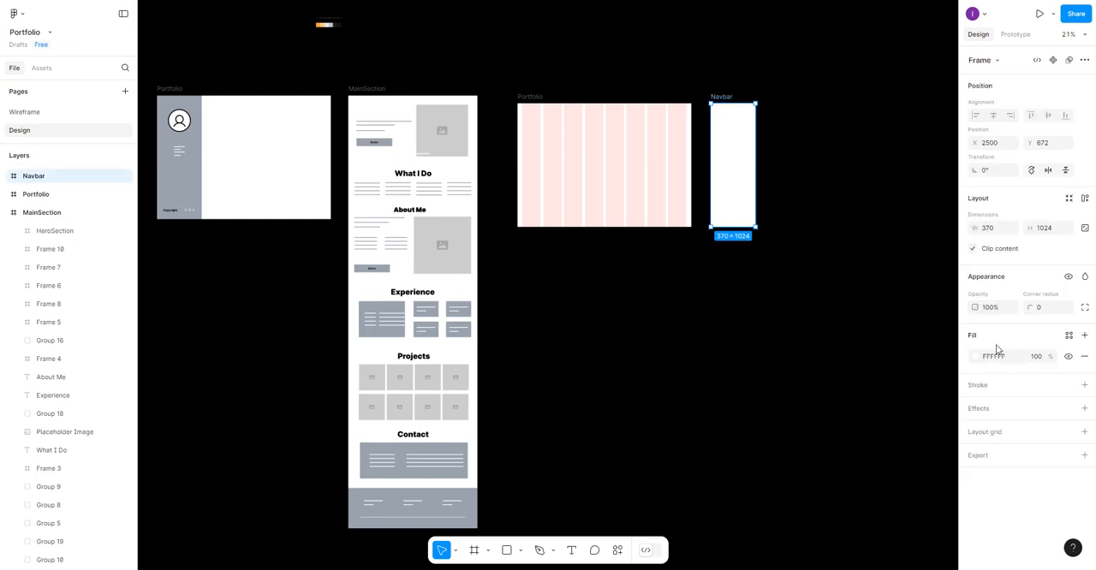
click(1068, 336)
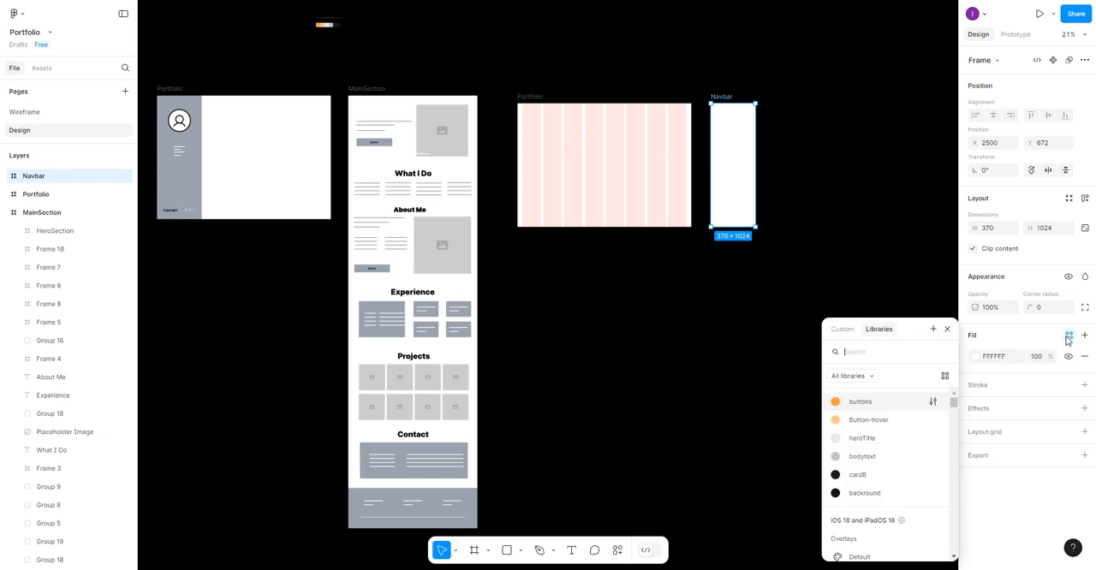
click(837, 476)
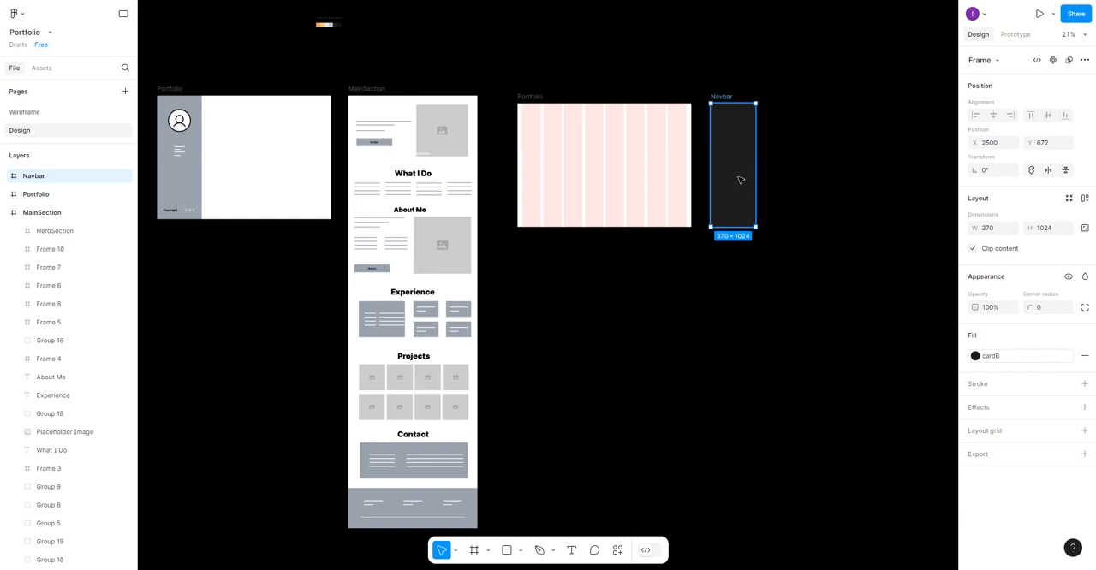
- Draw a frame about 658 × 2567 beside Navbar and set its width to 1070, matching MainSection
click(476, 552)
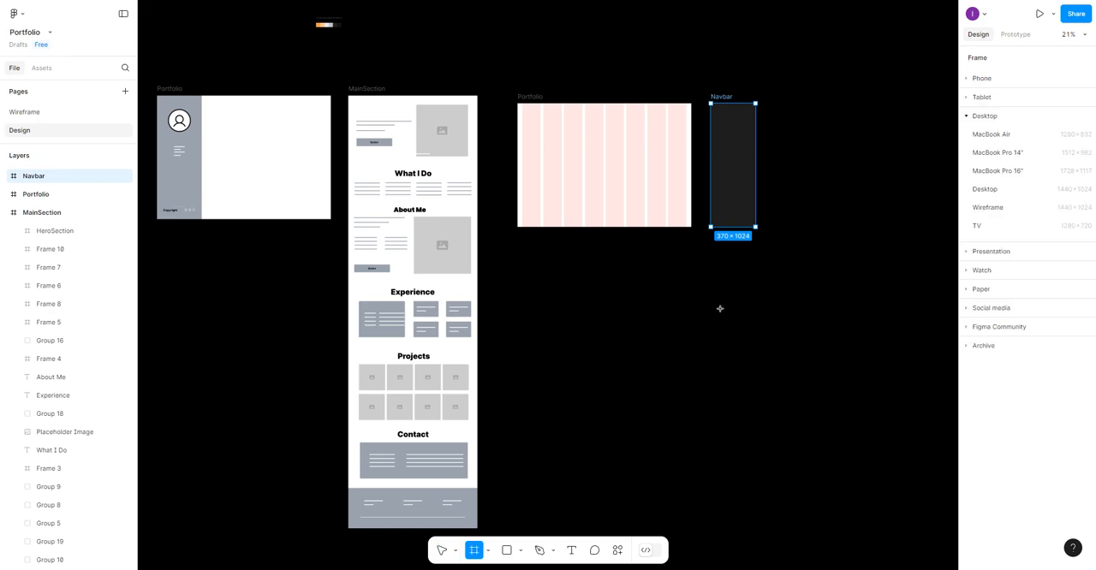
drag(791, 112, 871, 421)
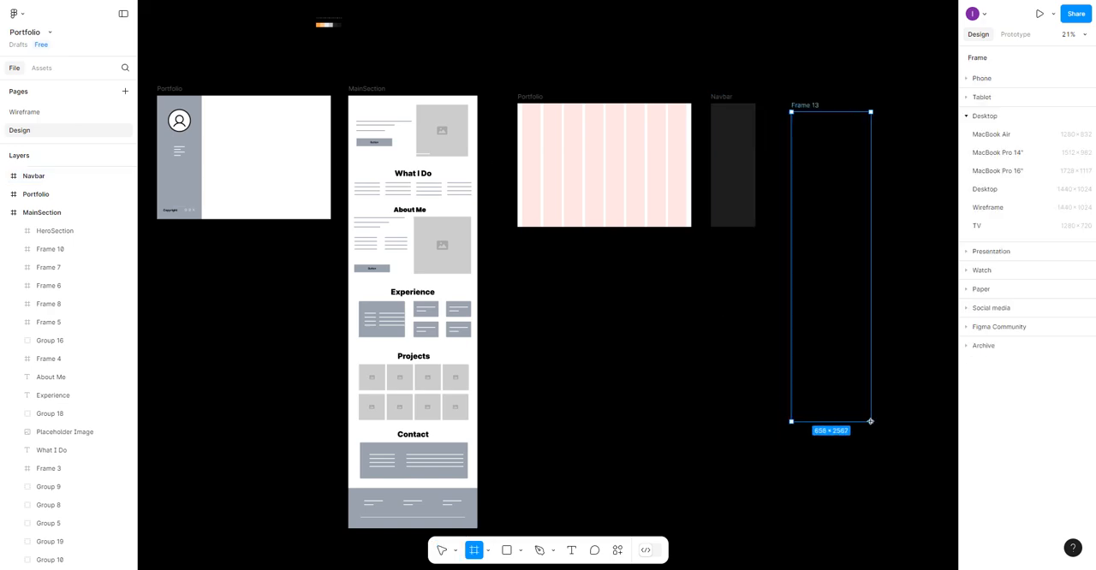
click(368, 88)
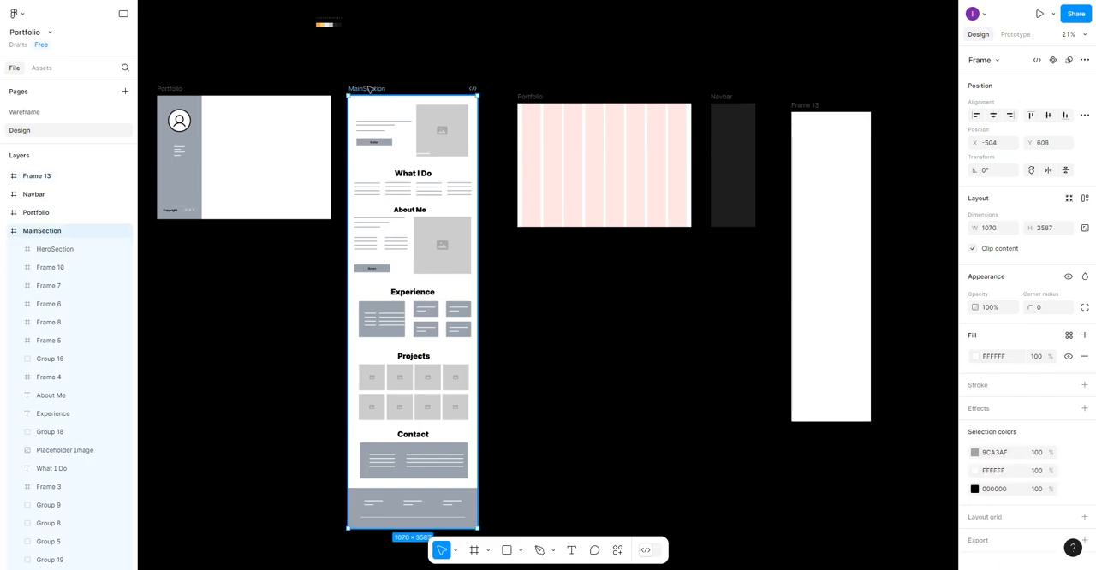
click(817, 154)
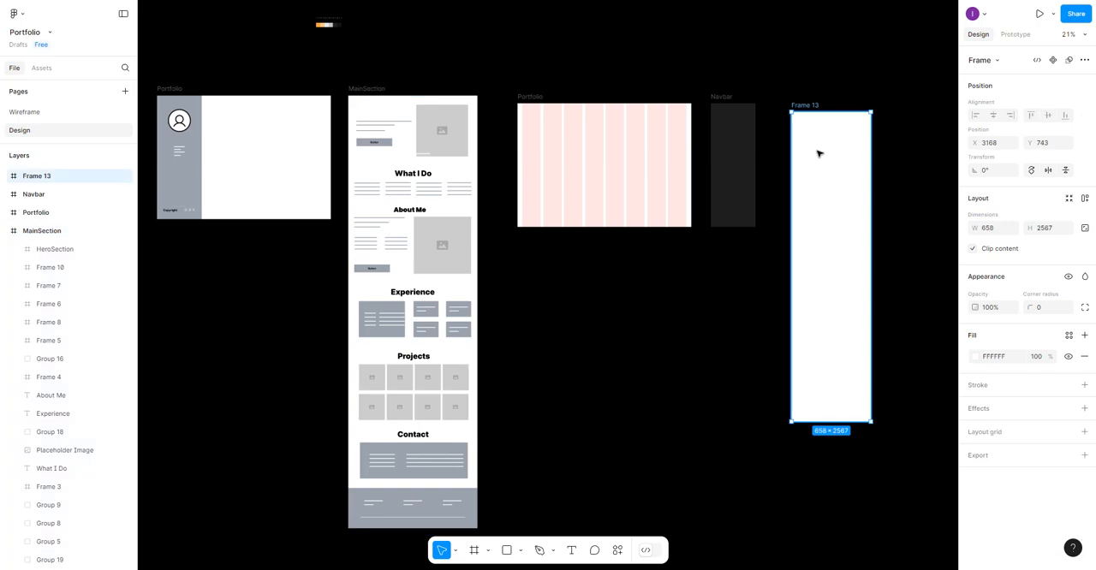
click(992, 227)
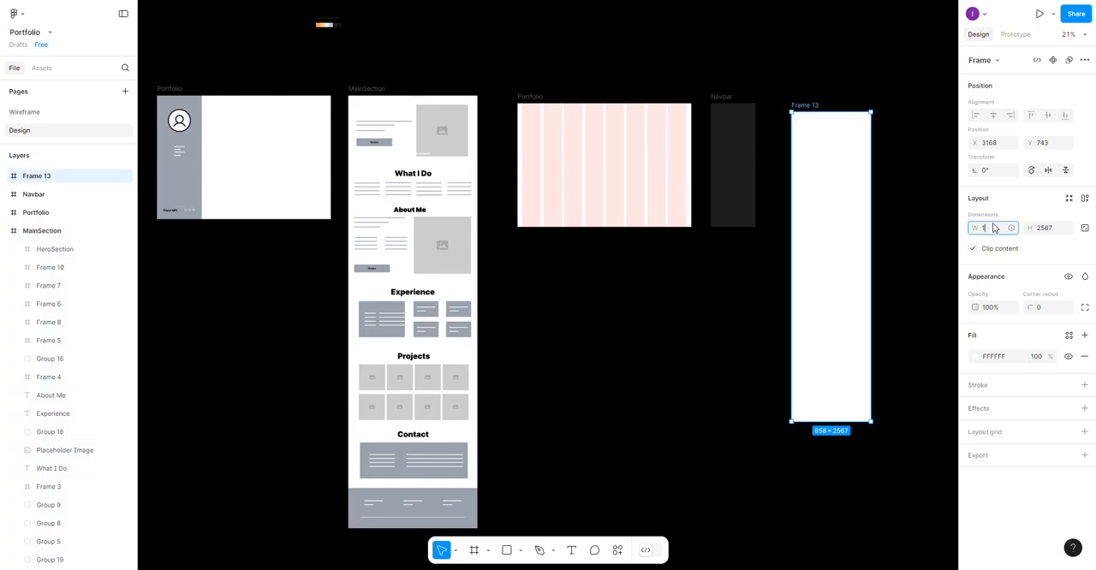
text(1070)
key(Return)
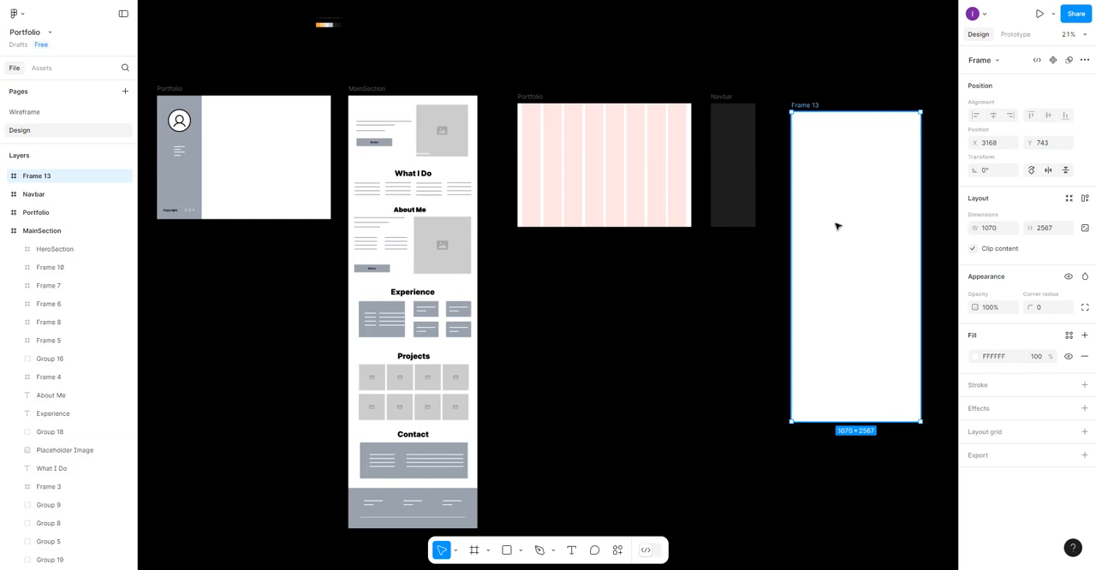
- Rename the 1070-wide frame Content and align its top edge with the Navbar frame
double_click(811, 105)
text(Container)
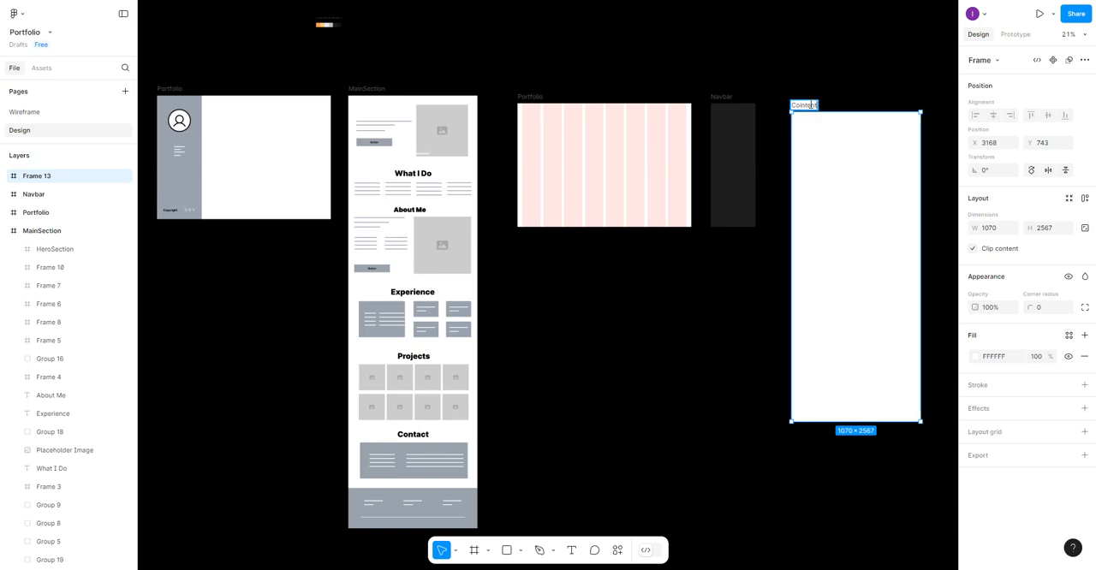
click(800, 105)
key(BackSpace)
click(846, 181)
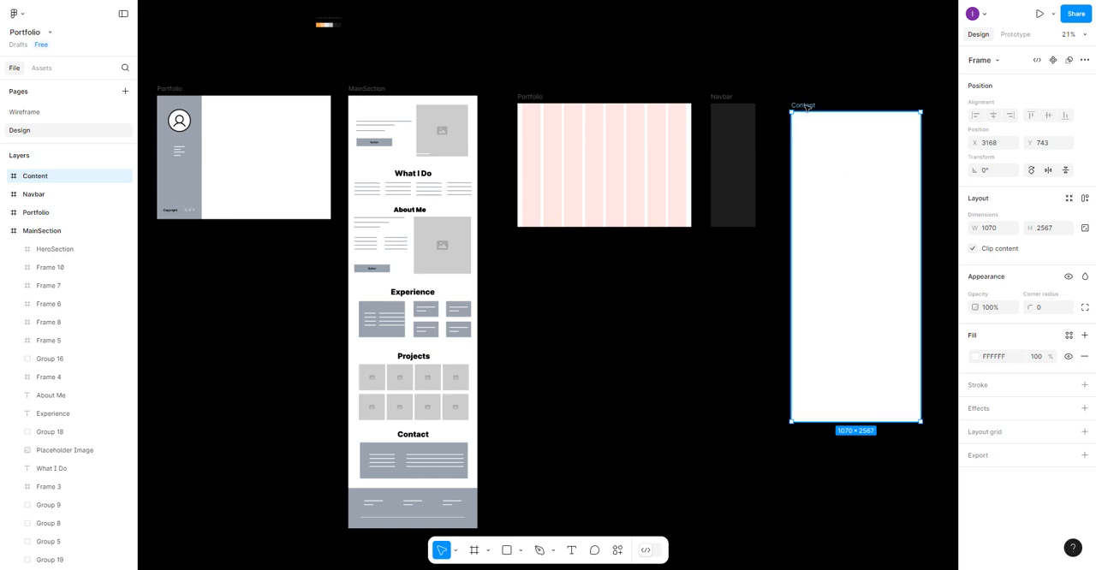
mouse_move(863, 208)
mouse_down()
mouse_move(862, 189)
mouse_move(856, 205)
mouse_up()
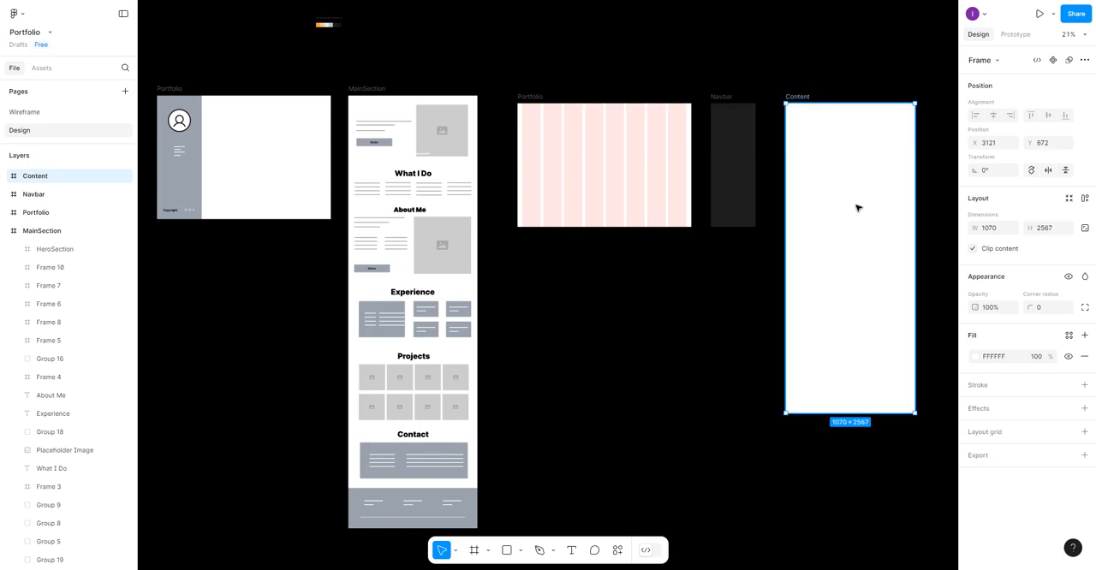
- Add a column layout grid to the Content frame with a count of 6 and a margin of 40
click(1084, 431)
click(998, 458)
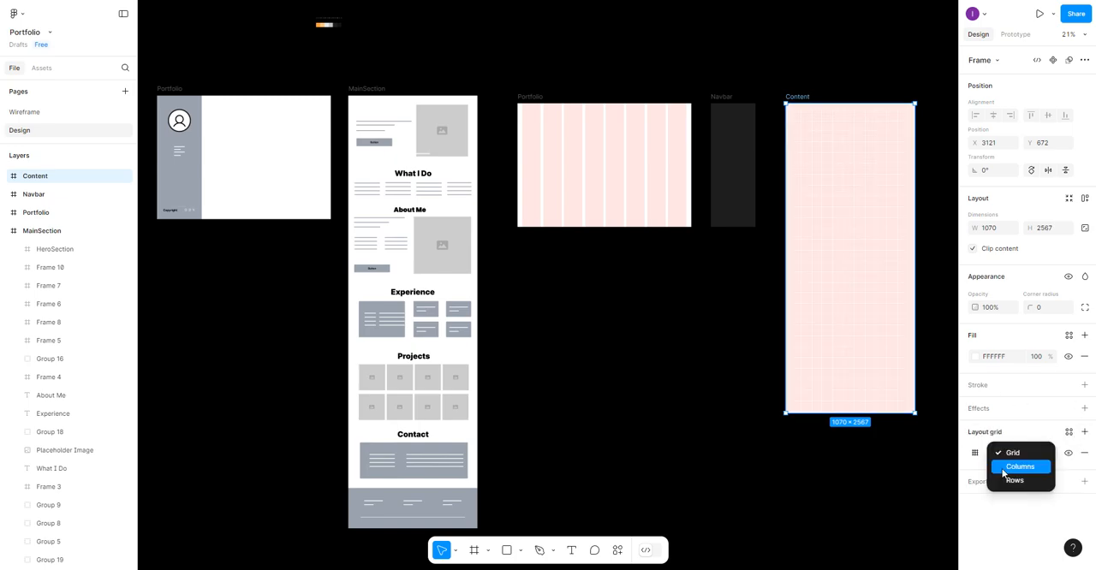
click(1002, 466)
click(974, 452)
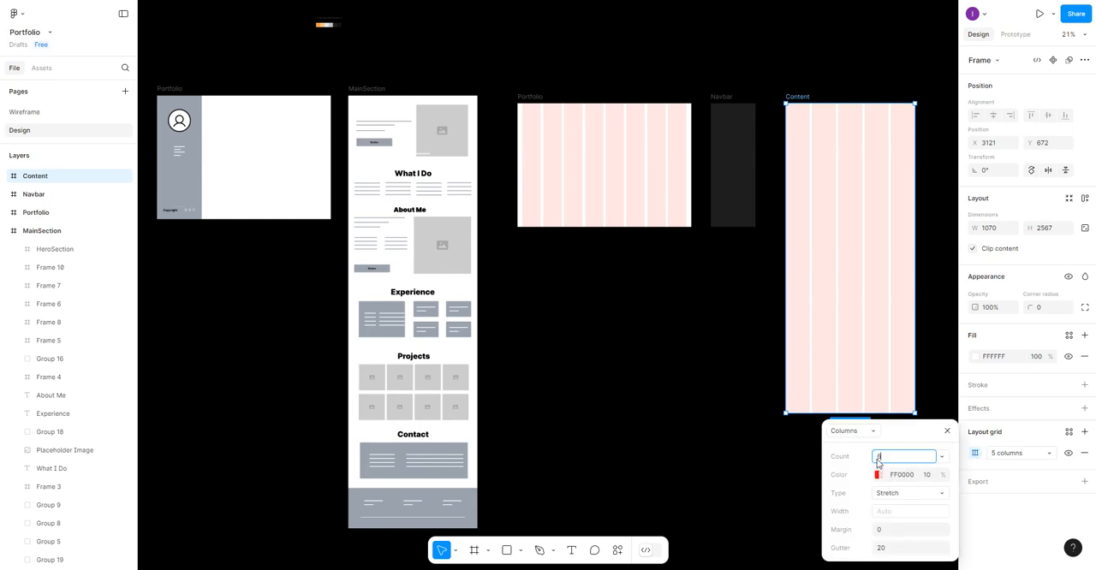
click(891, 532)
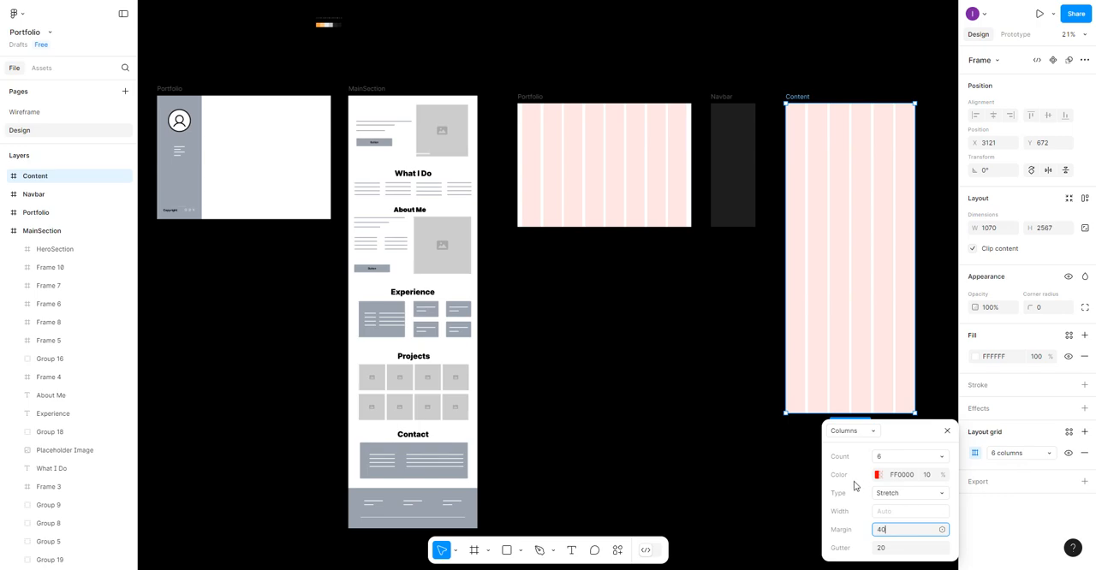
key(Return)
- Save the Content frame's layout grid as a new grid style named 6-columns
click(1070, 433)
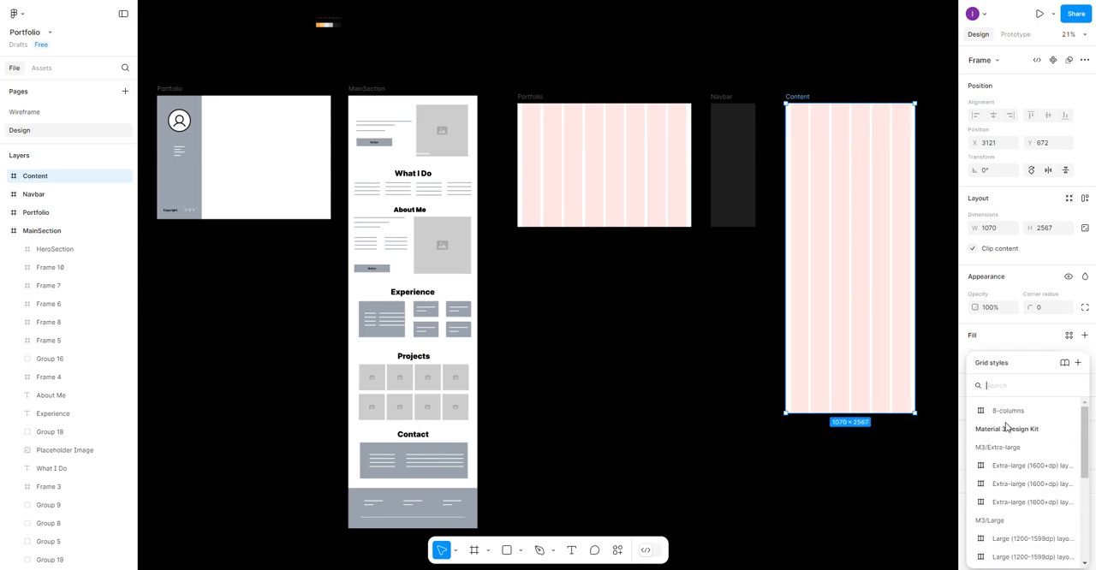
click(1077, 362)
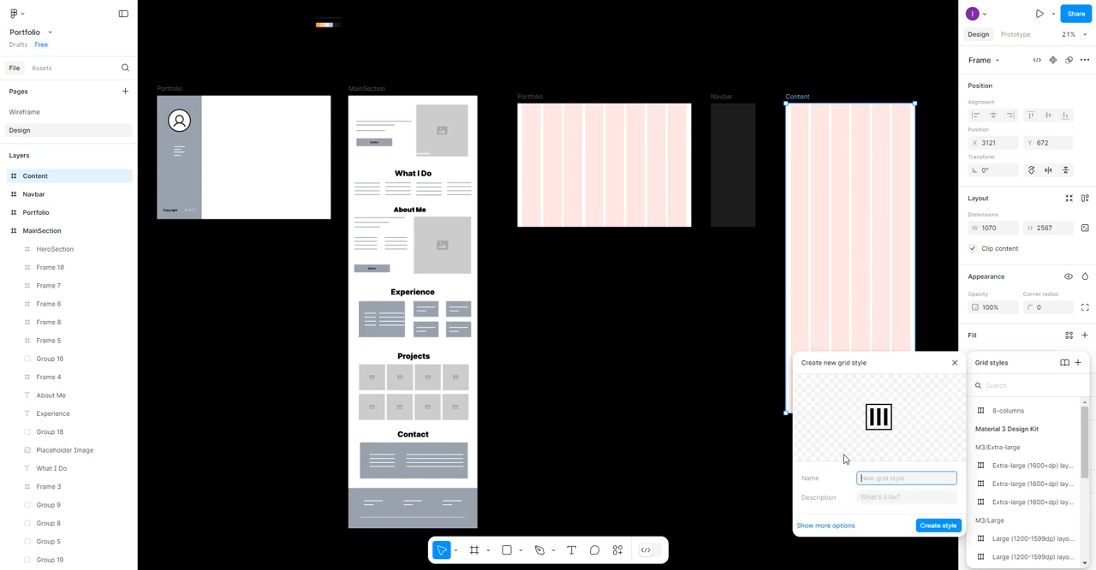
text(8)
text(-columns)
click(937, 524)
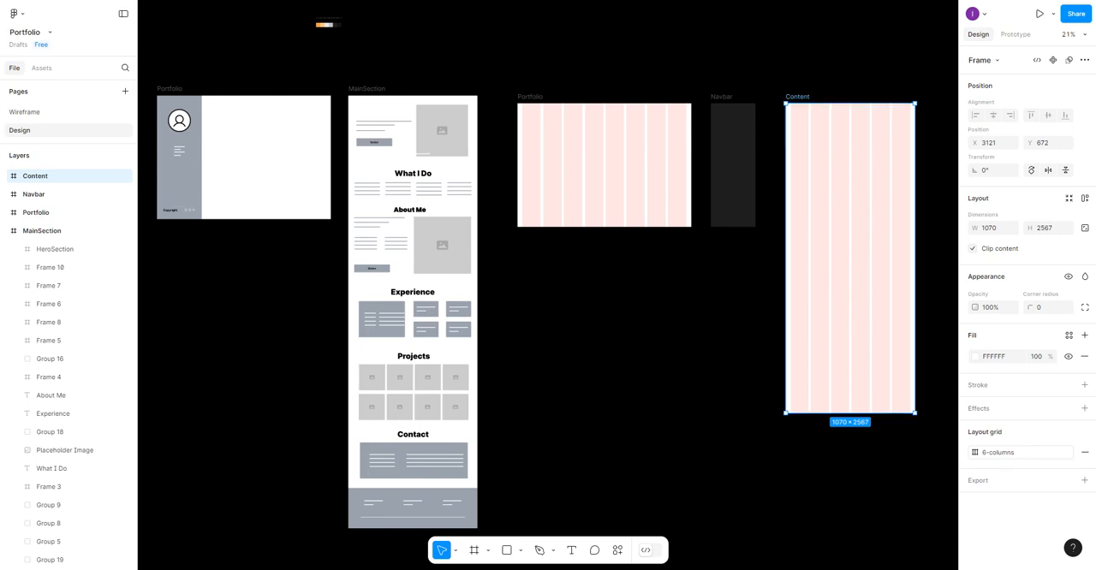
click(946, 569)
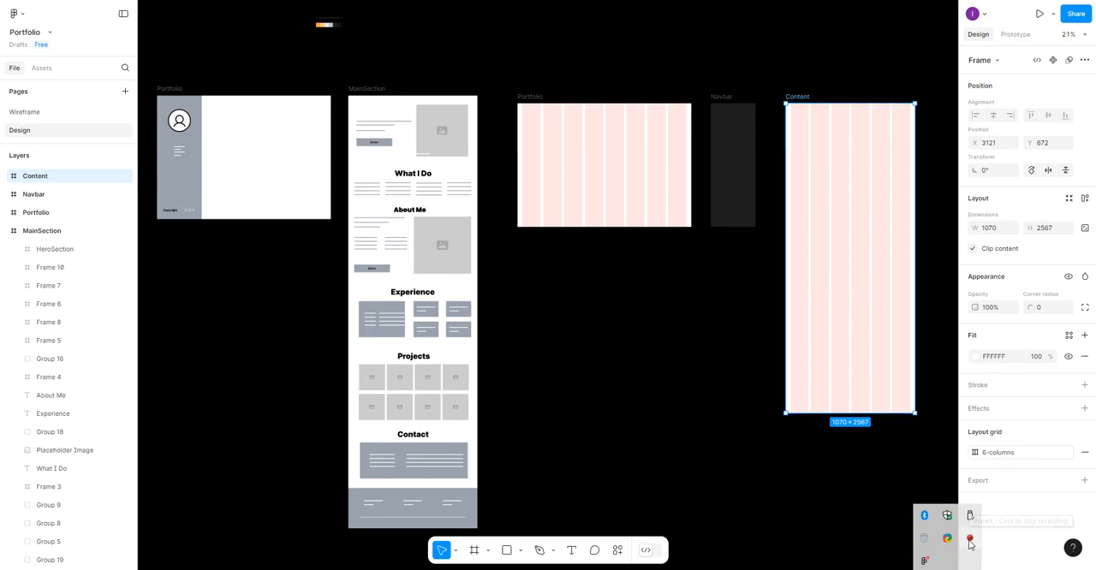